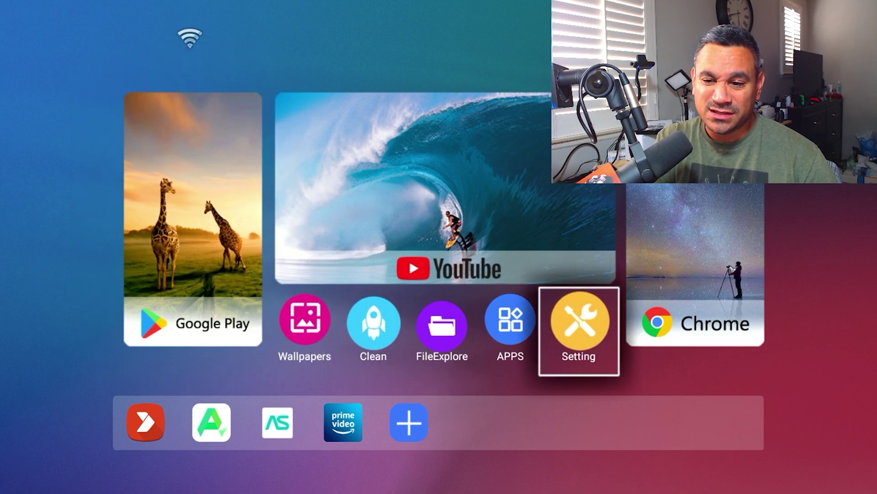
Step: Activate the Android OS build entry under Device Preferences > About to enable developer mode
{"action": "key", "text": "Return"}
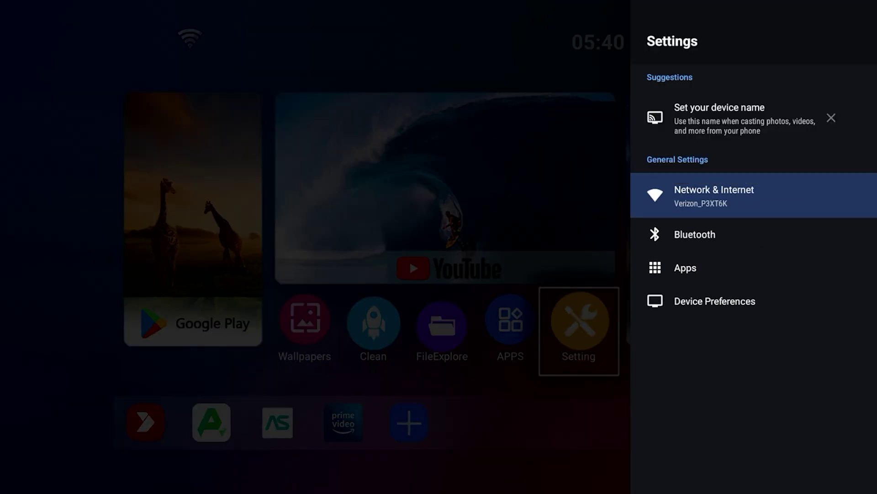
{"action": "key", "text": "Down"}
{"action": "key", "text": "Down"}
{"action": "key", "text": "Down"}
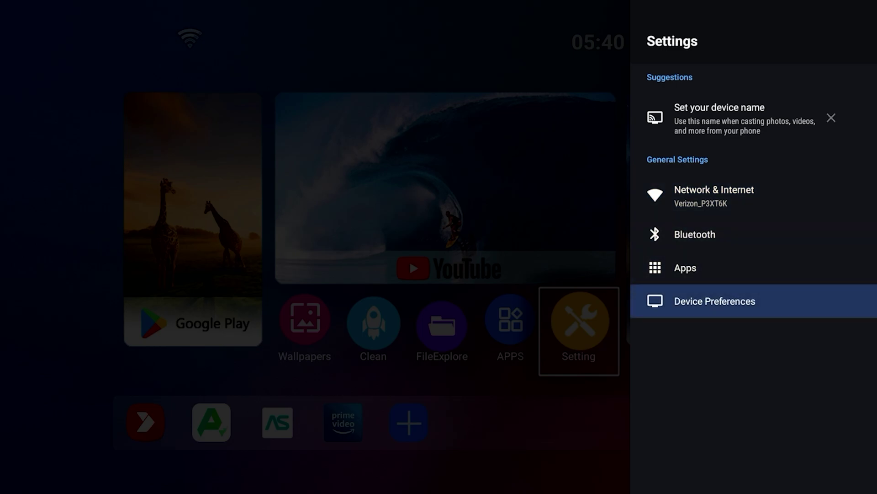
{"action": "key", "text": "Return"}
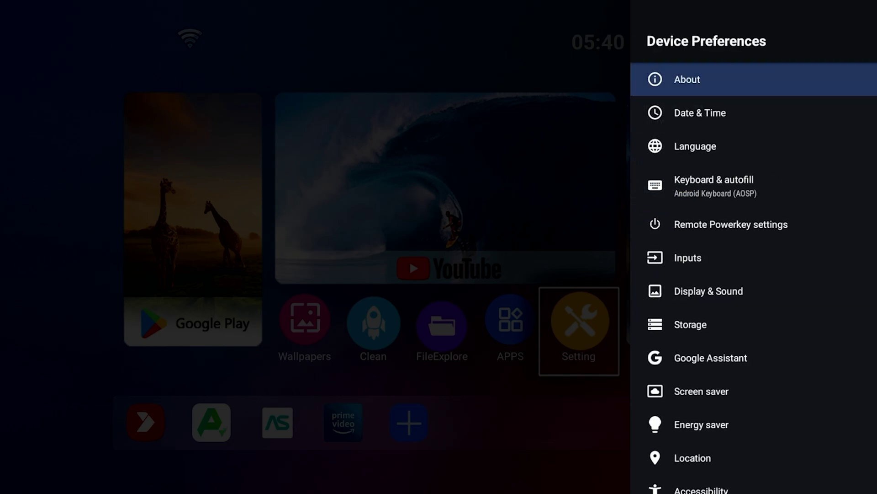
{"action": "key", "text": "Return"}
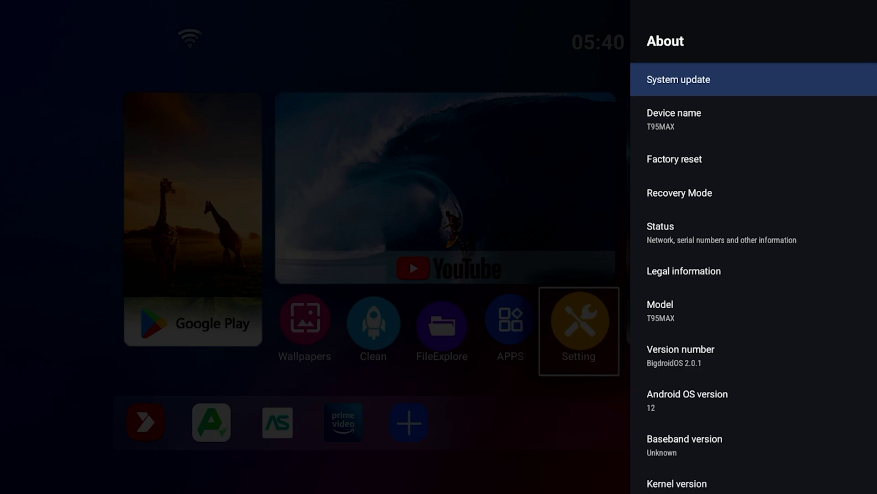
{"action": "key", "text": "Down"}
{"action": "key", "text": "Down"}
{"action": "key", "text": "Down"}
{"action": "key", "text": "Down"}
{"action": "key", "text": "Down"}
{"action": "key", "text": "Down"}
{"action": "key", "text": "Down"}
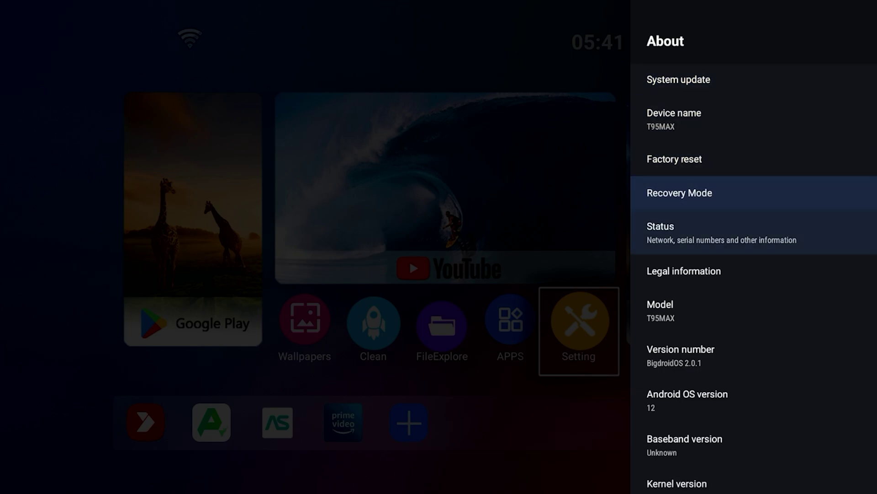
{"action": "key", "text": "Down"}
{"action": "key", "text": "Down"}
{"action": "key", "text": "Down"}
{"action": "key", "text": "Down"}
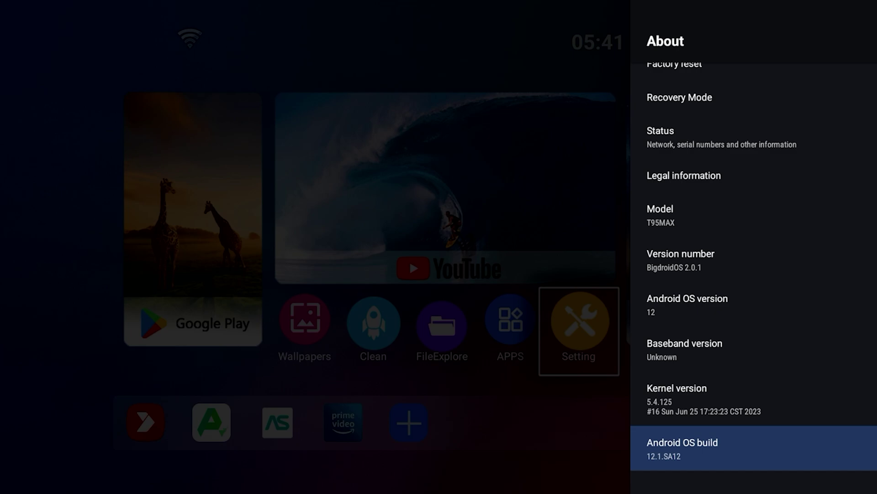
{"action": "key", "text": "Return"}
{"action": "key", "text": "Return"}
{"action": "key", "text": "Return"}
{"action": "key", "text": "Return"}
{"action": "key", "text": "Return"}
{"action": "key", "text": "Return"}
{"action": "key", "text": "Return"}
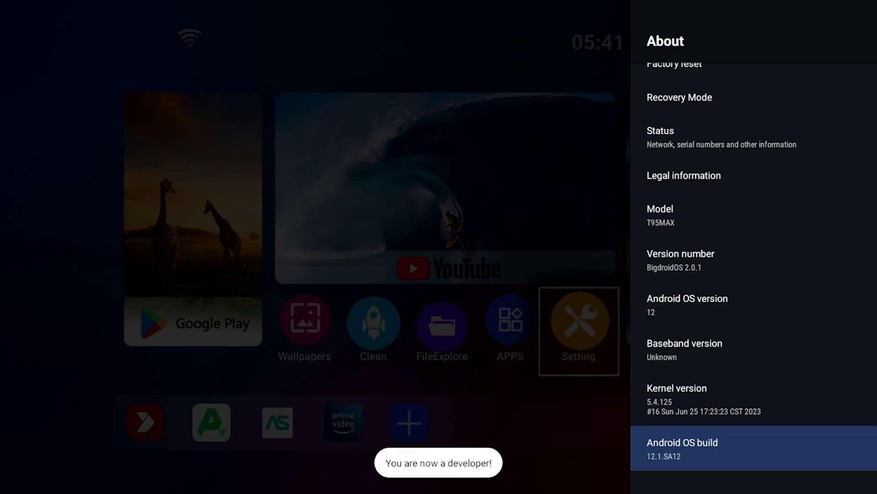
Step: Turn on USB debugging in Developer options and confirm the Allow USB debugging prompt
{"action": "key", "text": "Escape"}
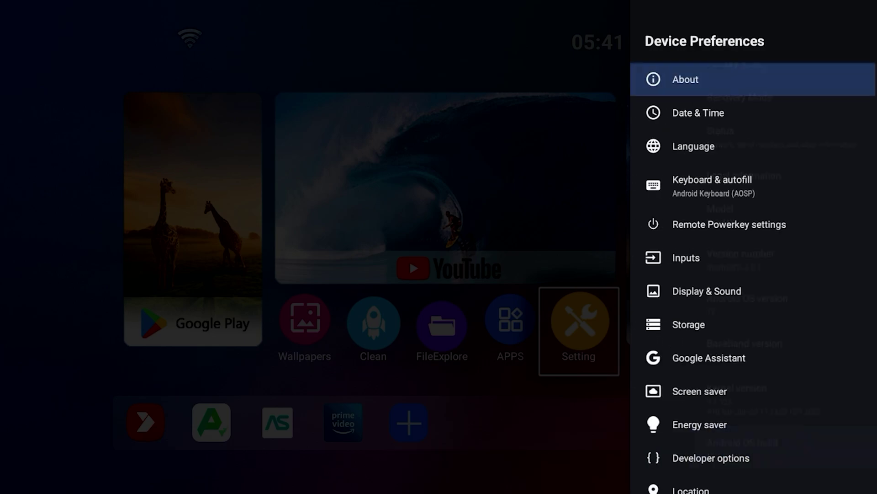
{"action": "key", "text": "Down"}
{"action": "key", "text": "Down"}
{"action": "key", "text": "Down"}
{"action": "key", "text": "Down"}
{"action": "key", "text": "Down"}
{"action": "key", "text": "Down"}
{"action": "key", "text": "Down"}
{"action": "key", "text": "Down"}
{"action": "key", "text": "Down"}
{"action": "key", "text": "Down"}
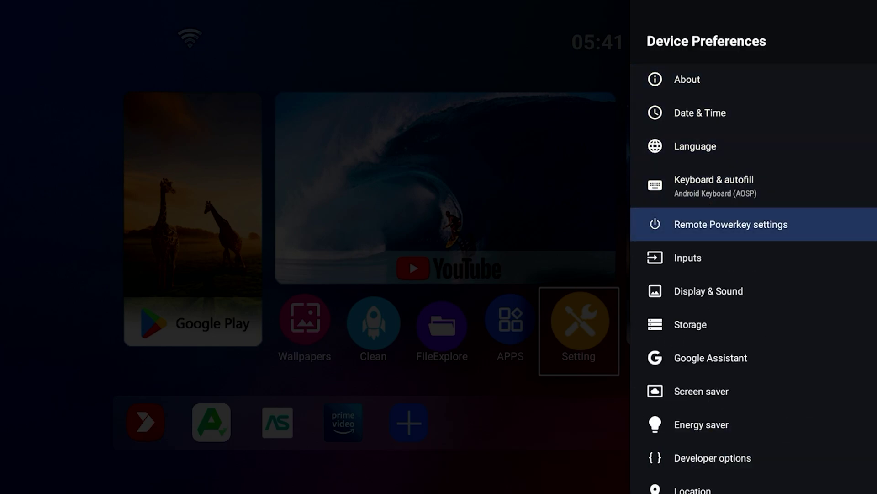
{"action": "key", "text": "Down"}
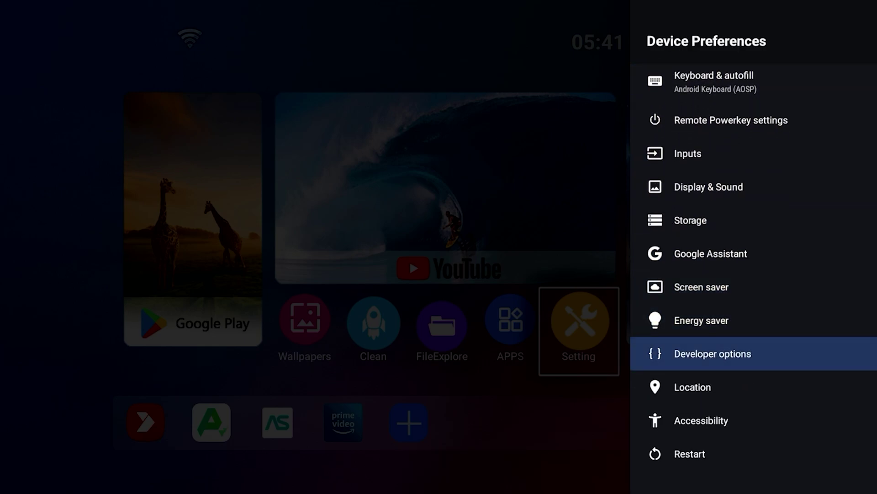
{"action": "key", "text": "Return"}
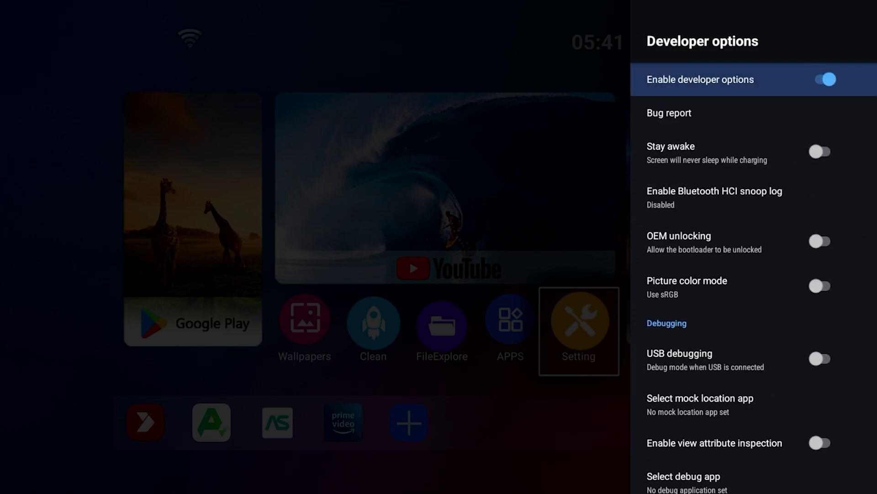
{"action": "key", "text": "Down"}
{"action": "key", "text": "Down"}
{"action": "key", "text": "Down"}
{"action": "key", "text": "Down"}
{"action": "key", "text": "Down"}
{"action": "key", "text": "Down"}
{"action": "key", "text": "Down"}
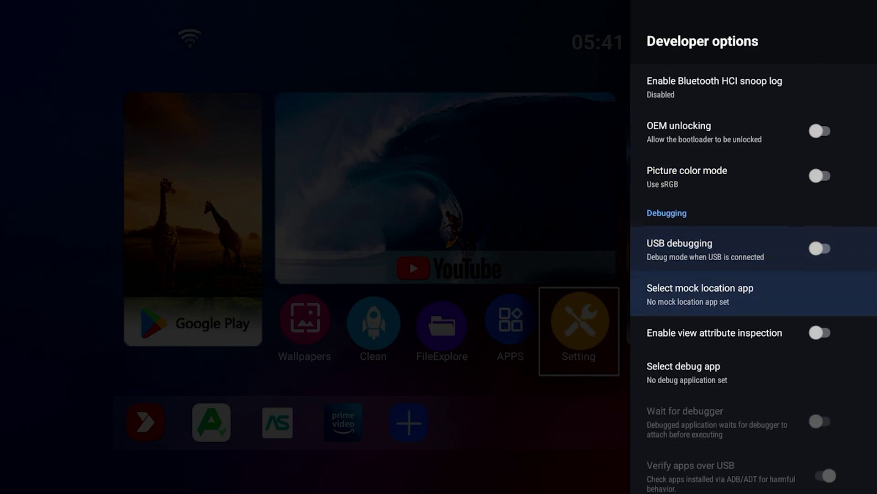
{"action": "key", "text": "Up"}
{"action": "key", "text": "Return"}
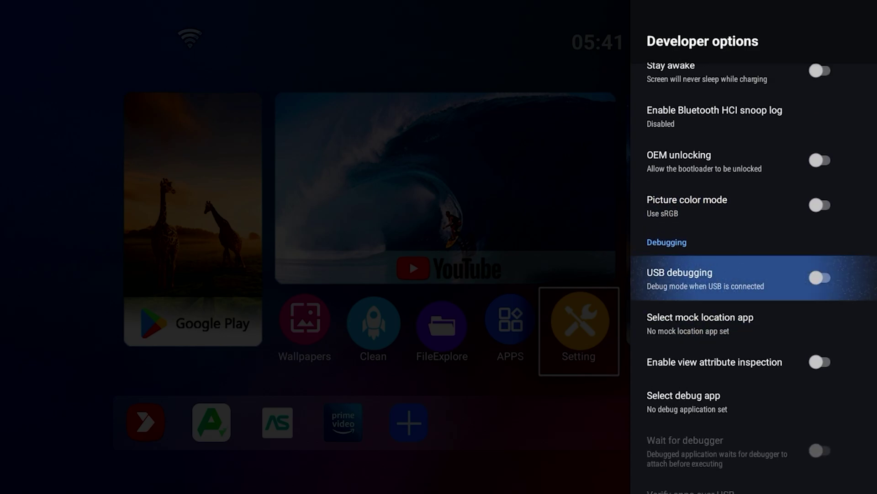
{"action": "key", "text": "Return"}
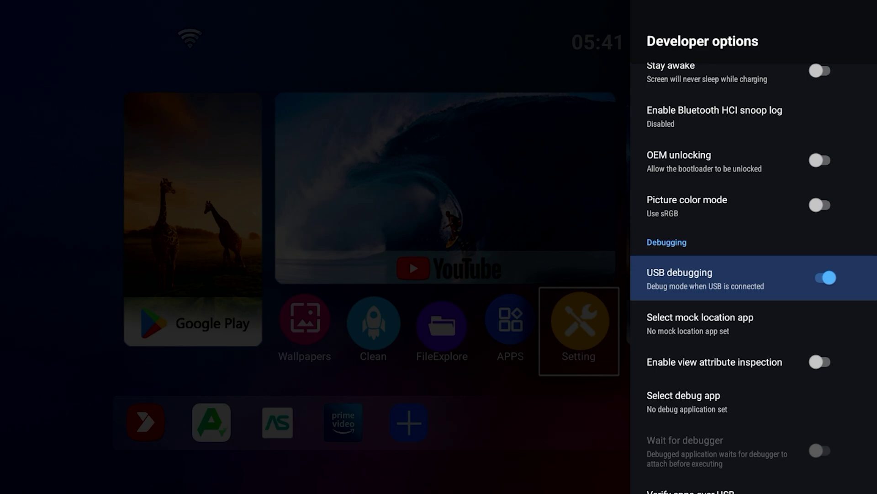
{"action": "key", "text": "Escape"}
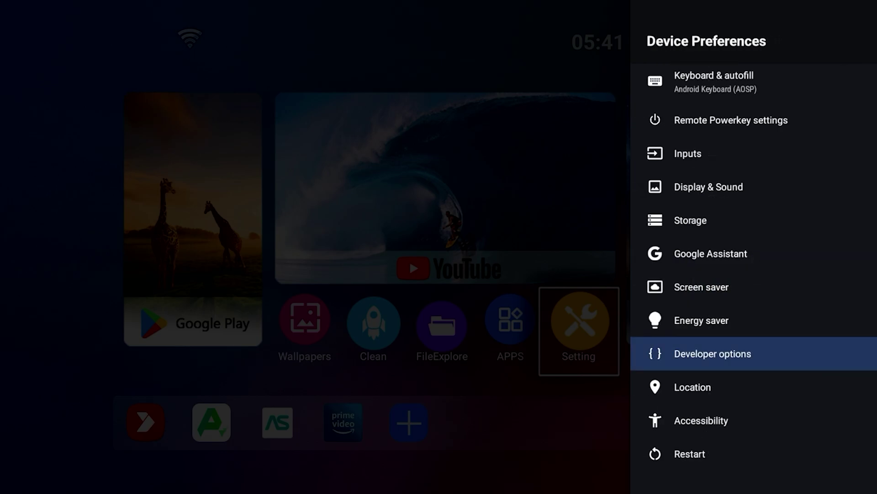
Step: Scroll up and down through the Device Preferences list
{"action": "key", "text": "Up"}
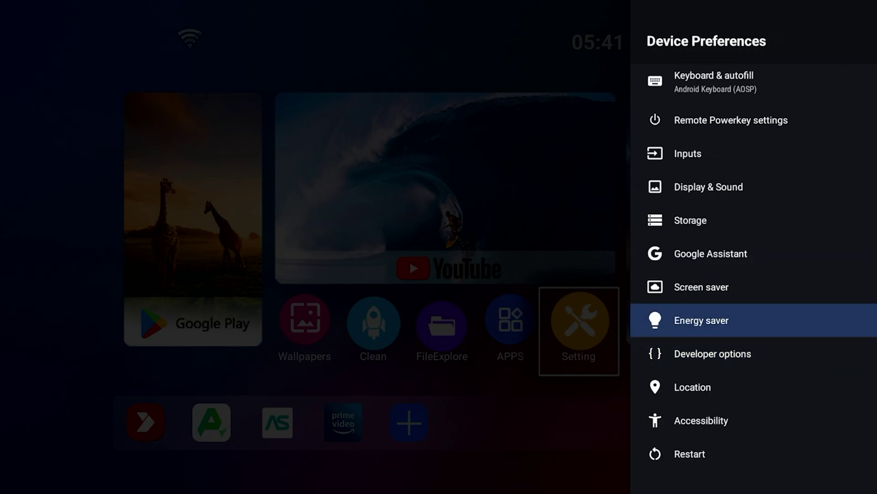
{"action": "key", "text": "Up"}
{"action": "key", "text": "Down"}
{"action": "key", "text": "Down"}
{"action": "key", "text": "Down"}
{"action": "key", "text": "Down"}
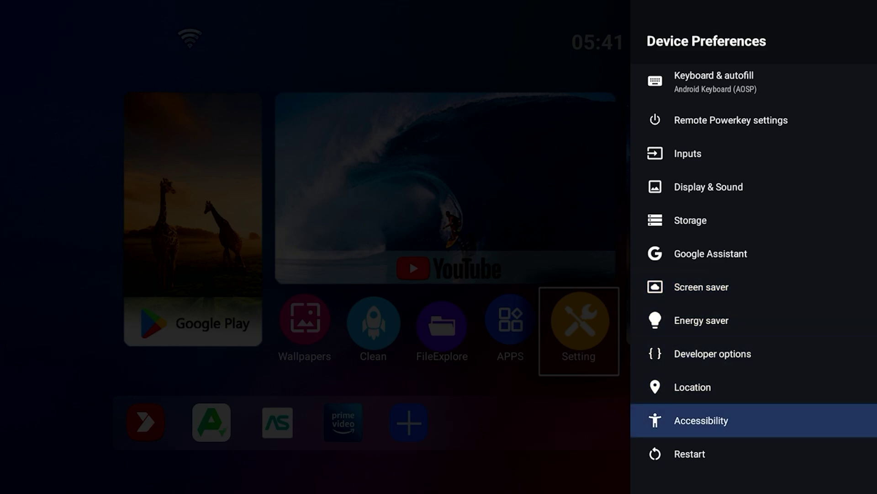
{"action": "key", "text": "Up"}
{"action": "key", "text": "Up"}
{"action": "key", "text": "Up"}
{"action": "key", "text": "Up"}
{"action": "key", "text": "Up"}
{"action": "key", "text": "Up"}
{"action": "key", "text": "Up"}
{"action": "key", "text": "Up"}
{"action": "key", "text": "Up"}
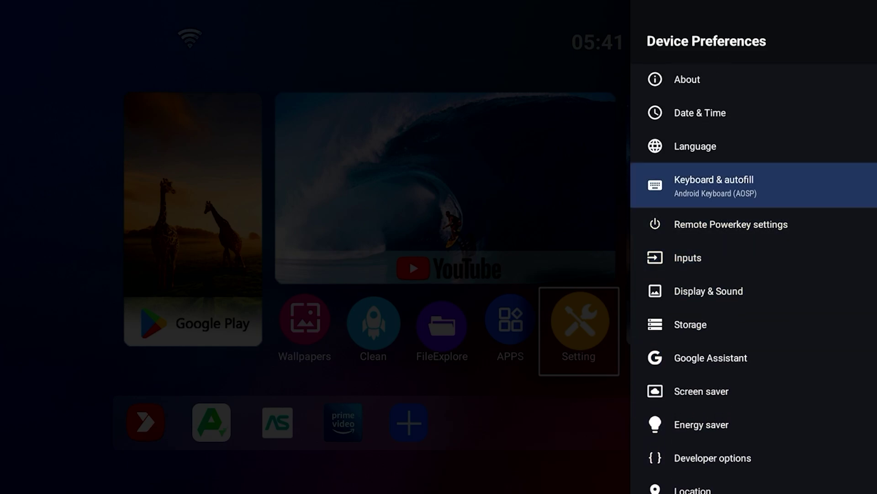
{"action": "key", "text": "Down"}
{"action": "key", "text": "Down"}
{"action": "key", "text": "Down"}
Step: Go to Apps > Security & Restrictions > Unknown sources
{"action": "key", "text": "Up"}
{"action": "key", "text": "Up"}
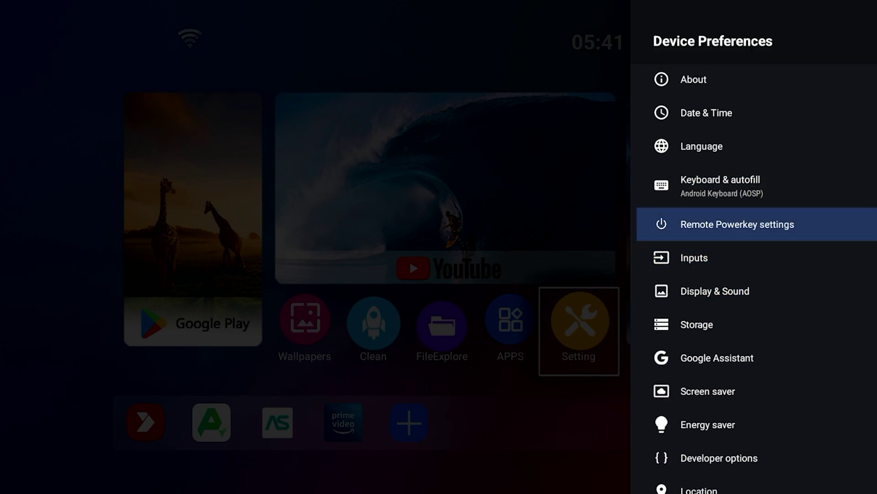
{"action": "key", "text": "Escape"}
{"action": "key", "text": "Up"}
{"action": "key", "text": "Return"}
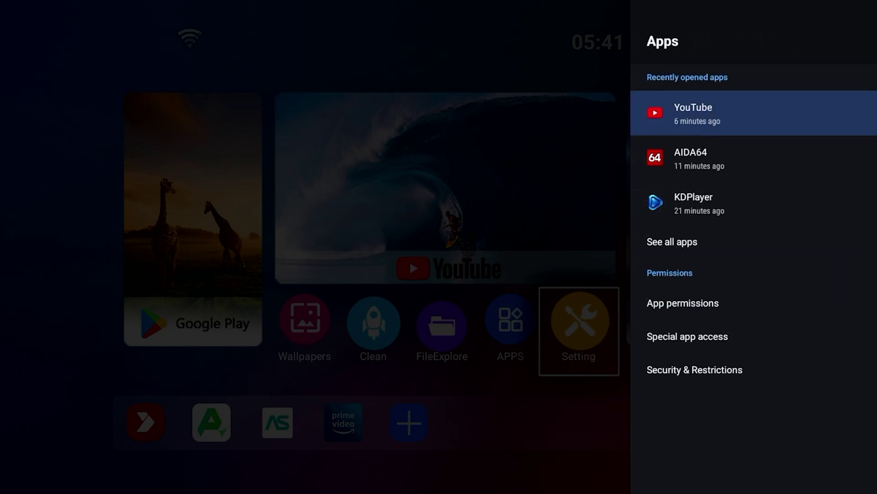
{"action": "key", "text": "Down"}
{"action": "key", "text": "Down"}
{"action": "key", "text": "Down"}
{"action": "key", "text": "Down"}
{"action": "key", "text": "Down"}
{"action": "key", "text": "Down"}
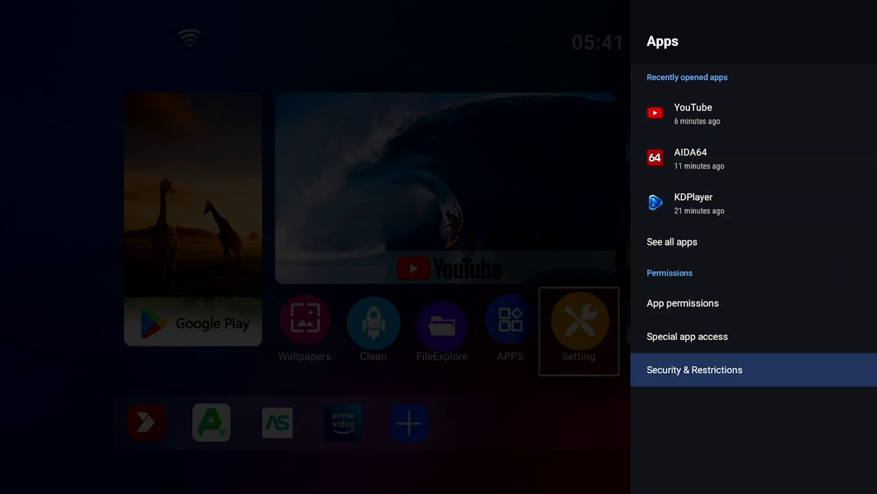
{"action": "key", "text": "Return"}
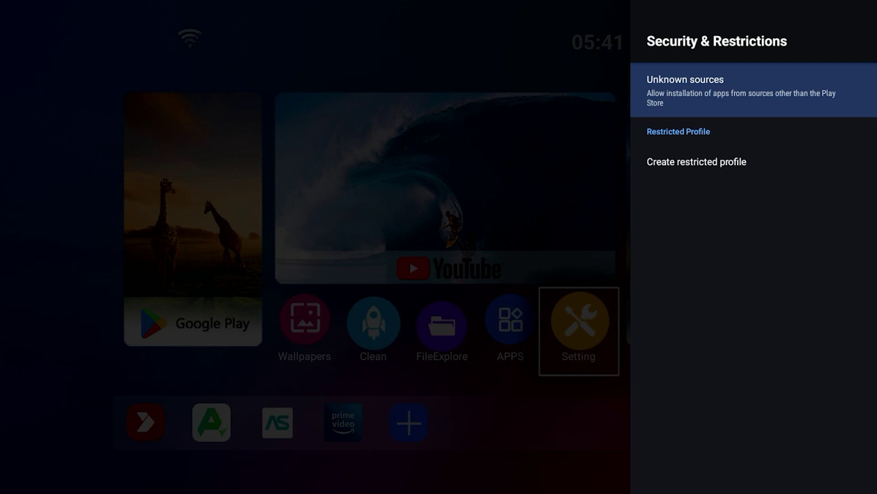
{"action": "key", "text": "Return"}
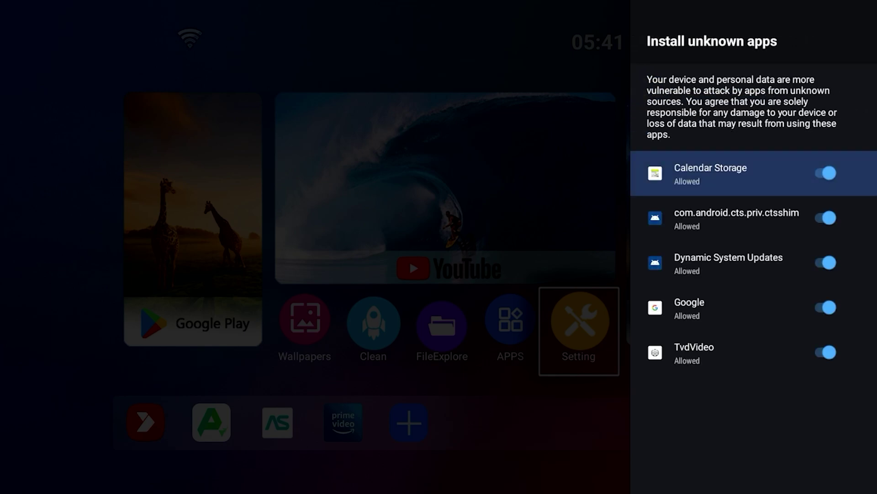
Step: Review the apps allowed to install unknown apps, then back out to the home screen
{"action": "key", "text": "Down"}
{"action": "key", "text": "Down"}
{"action": "key", "text": "Down"}
{"action": "key", "text": "Down"}
{"action": "key", "text": "Down"}
{"action": "key", "text": "Up"}
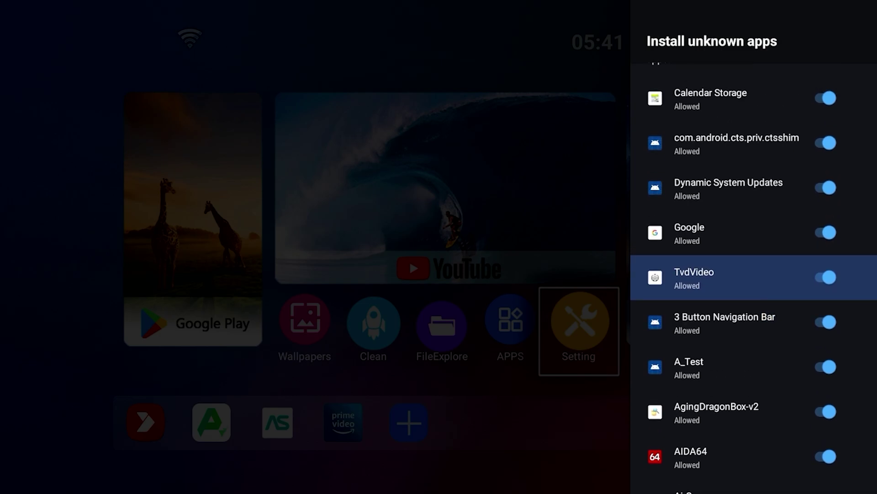
{"action": "key", "text": "Up"}
{"action": "key", "text": "Up"}
{"action": "key", "text": "Up"}
{"action": "key", "text": "Down"}
{"action": "key", "text": "Down"}
{"action": "key", "text": "Down"}
{"action": "key", "text": "Down"}
{"action": "key", "text": "Down"}
{"action": "key", "text": "Down"}
{"action": "key", "text": "Down"}
{"action": "key", "text": "Down"}
{"action": "key", "text": "Down"}
{"action": "key", "text": "Down"}
{"action": "key", "text": "Down"}
{"action": "key", "text": "Down"}
{"action": "key", "text": "Down"}
{"action": "key", "text": "Down"}
{"action": "key", "text": "Down"}
{"action": "key", "text": "Down"}
{"action": "key", "text": "Down"}
{"action": "key", "text": "Down"}
{"action": "key", "text": "Down"}
{"action": "key", "text": "Down"}
{"action": "key", "text": "Down"}
{"action": "key", "text": "Down"}
{"action": "key", "text": "Down"}
{"action": "key", "text": "Down"}
{"action": "key", "text": "Down"}
{"action": "key", "text": "Down"}
{"action": "key", "text": "Down"}
{"action": "key", "text": "Down"}
{"action": "key", "text": "Down"}
{"action": "key", "text": "Down"}
{"action": "key", "text": "Down"}
{"action": "key", "text": "Down"}
{"action": "key", "text": "Down"}
{"action": "key", "text": "Down"}
{"action": "key", "text": "Down"}
{"action": "key", "text": "Down"}
{"action": "key", "text": "Down"}
{"action": "key", "text": "Down"}
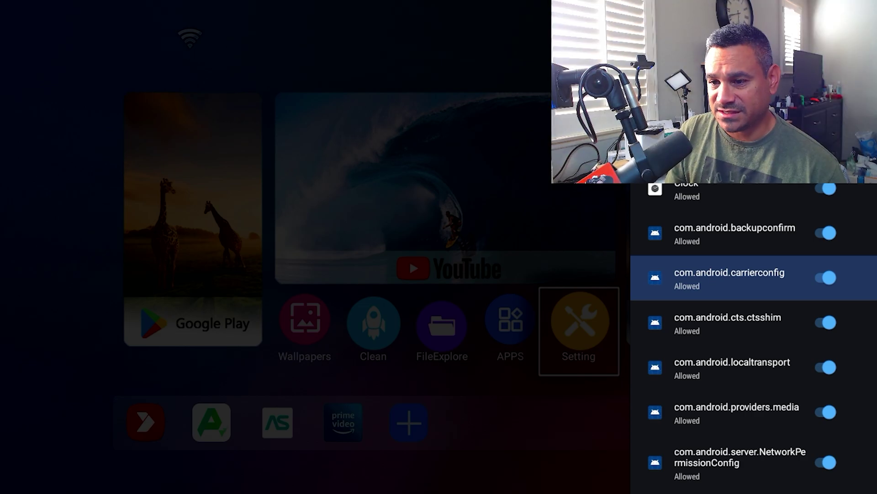
{"action": "key", "text": "Down"}
{"action": "key", "text": "Down"}
{"action": "key", "text": "Down"}
{"action": "key", "text": "Down"}
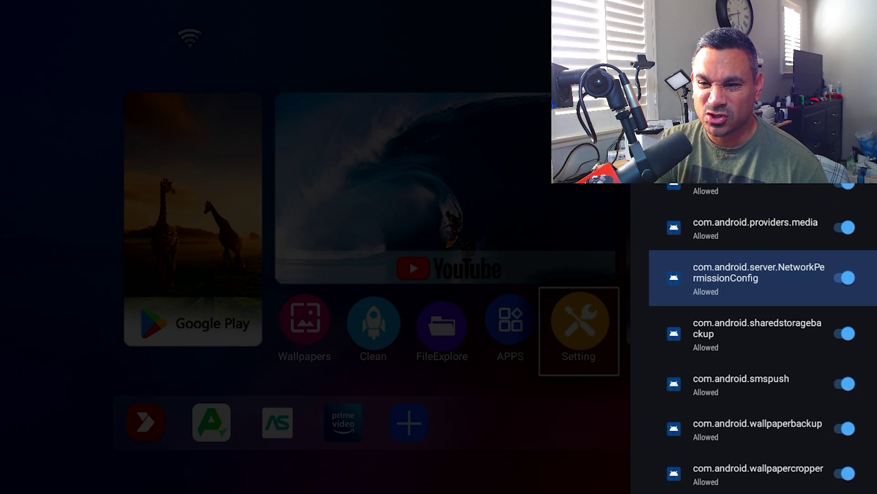
{"action": "key", "text": "Escape"}
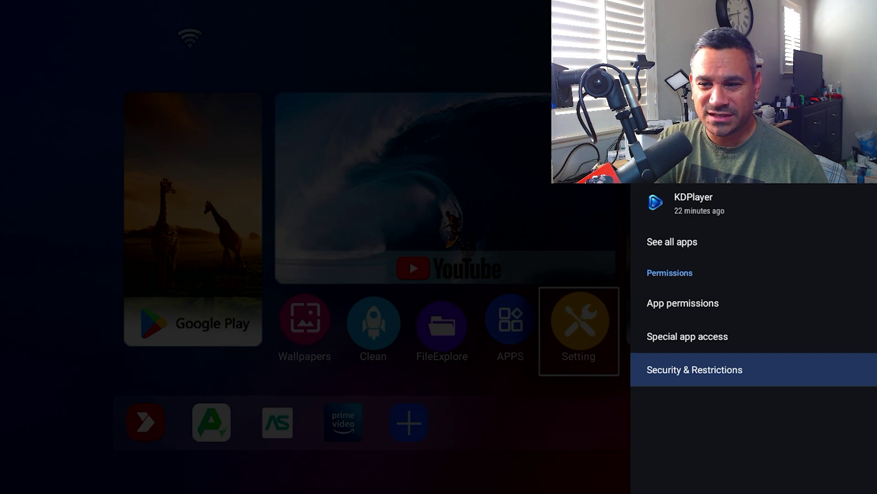
{"action": "key", "text": "Escape"}
{"action": "key", "text": "Escape"}
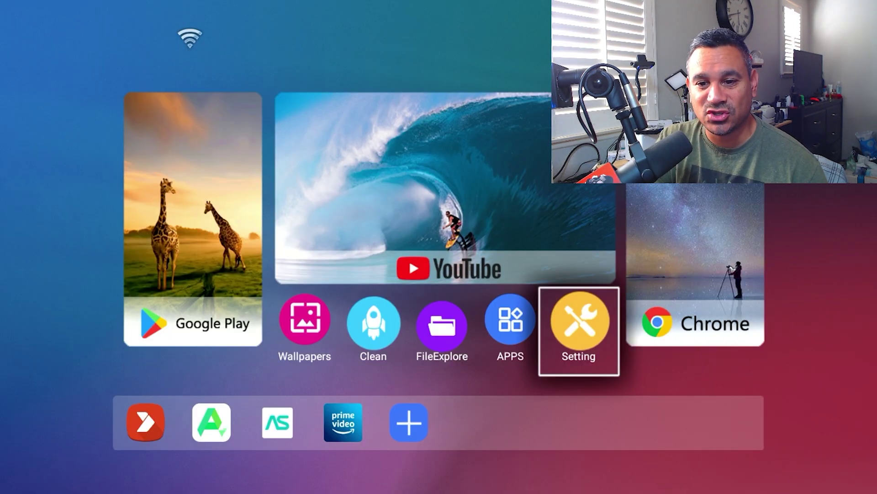
{"action": "key", "text": "Left"}
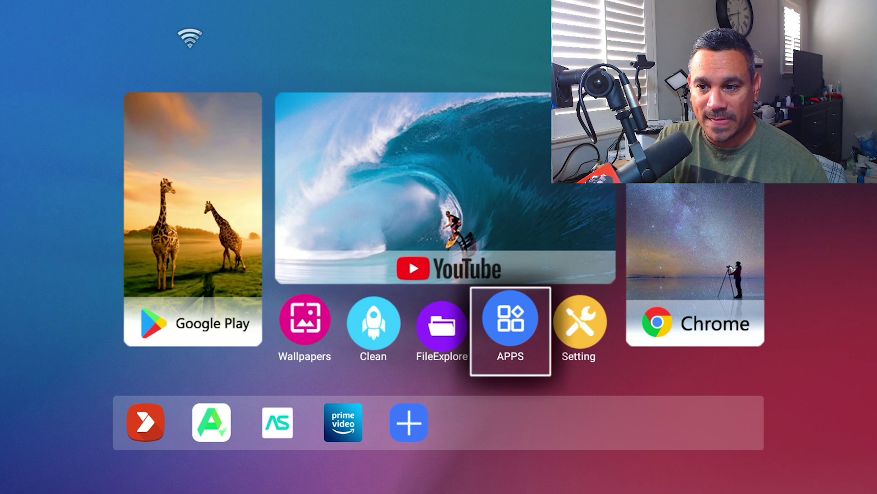
Step: Launch Chrome and search Google for 'downloader apk' via the address-bar suggestion
{"action": "key", "text": "Up"}
{"action": "key", "text": "Right"}
{"action": "key", "text": "Return"}
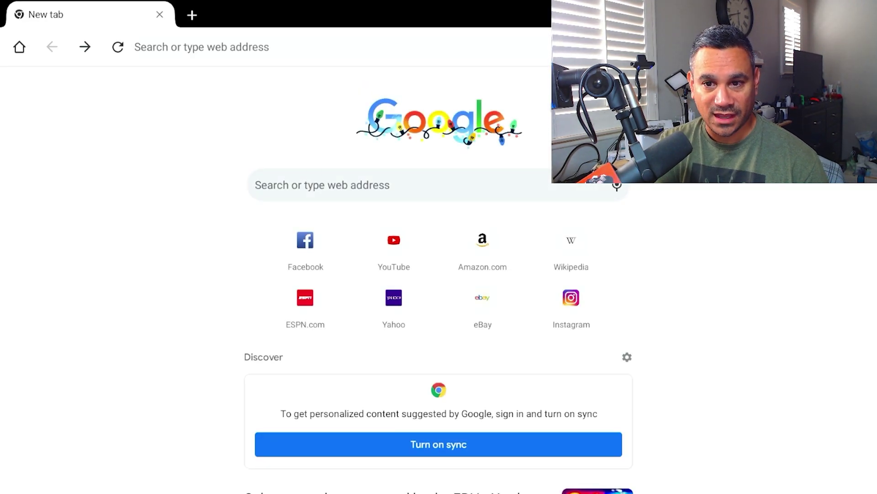
{"action": "left_click", "coordinate": [321, 55]}
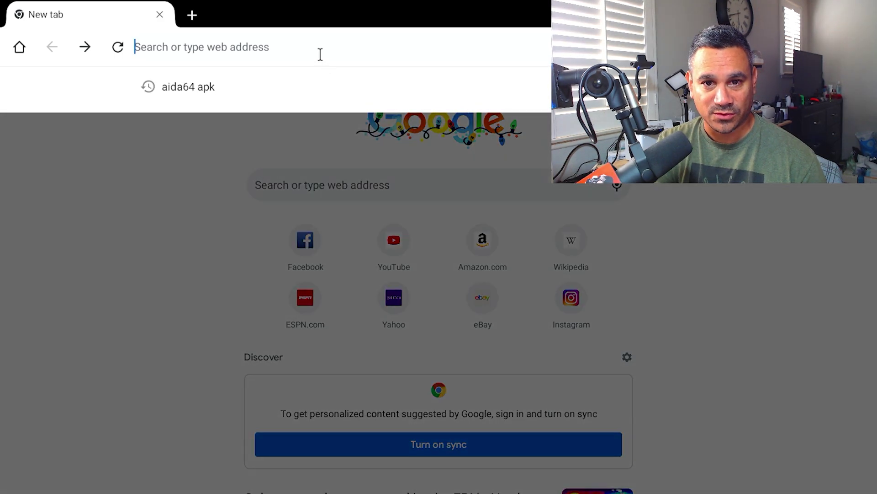
{"action": "type", "text": "down"}
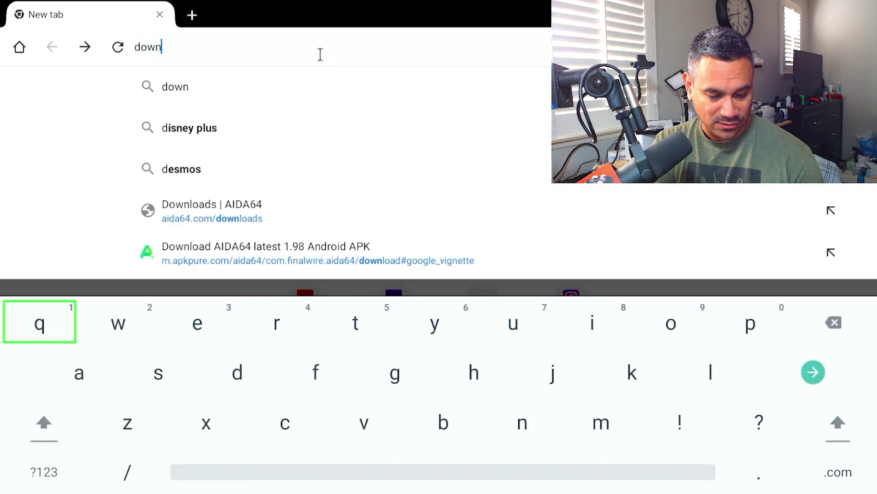
{"action": "type", "text": "loaader"}
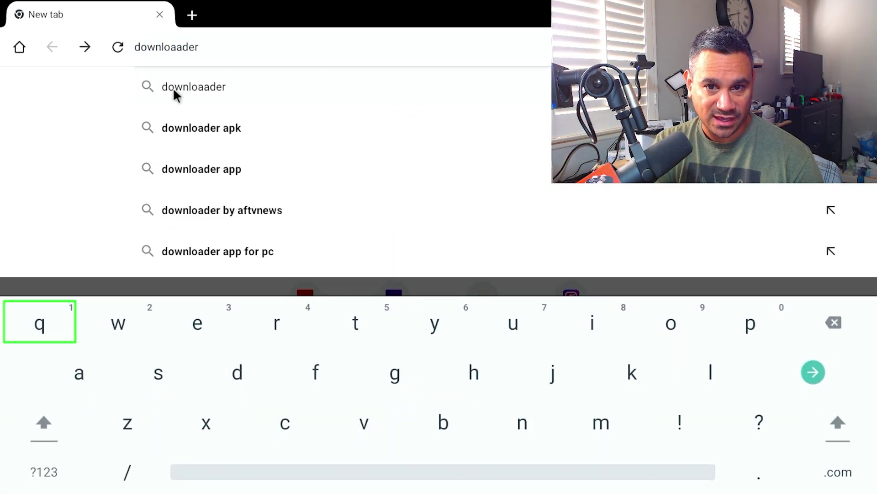
{"action": "left_click", "coordinate": [197, 130]}
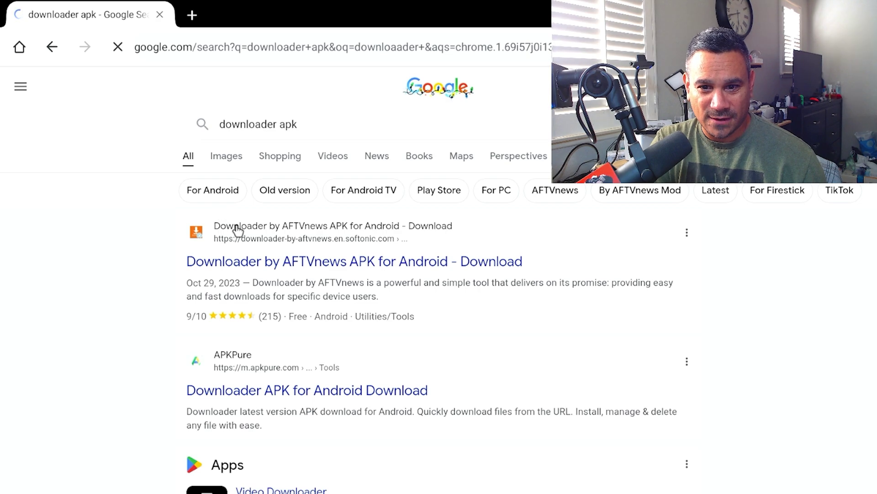
Step: Open the Softonic Downloader result, accept cookies, skip the NordVPN ad, and start the APK download
{"action": "left_click", "coordinate": [288, 266]}
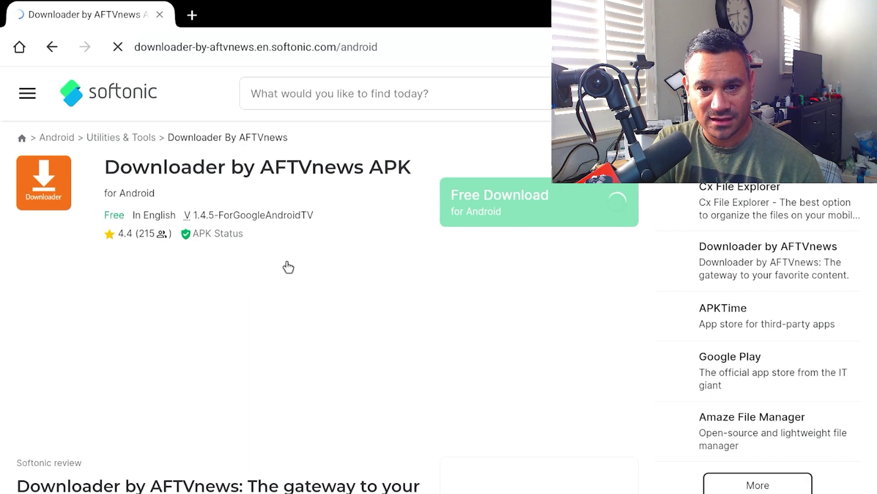
{"action": "scroll", "coordinate": [288, 266], "scroll_direction": "down", "scroll_amount": 3}
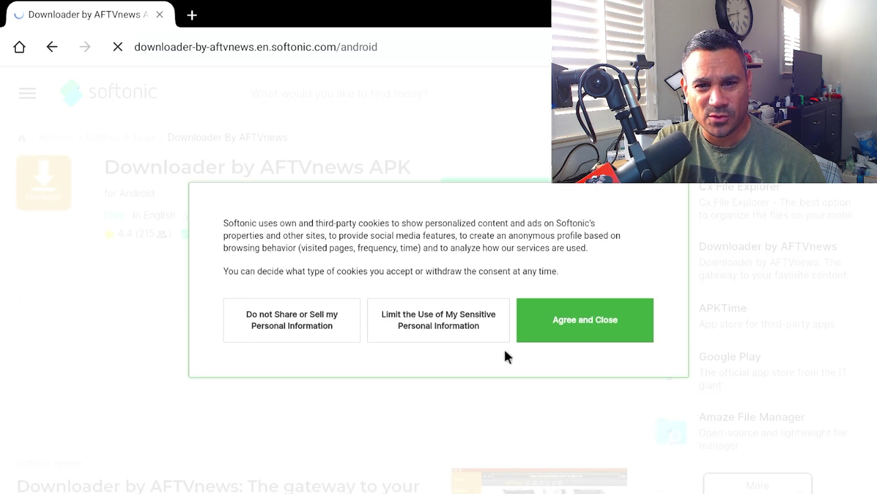
{"action": "left_click", "coordinate": [558, 329]}
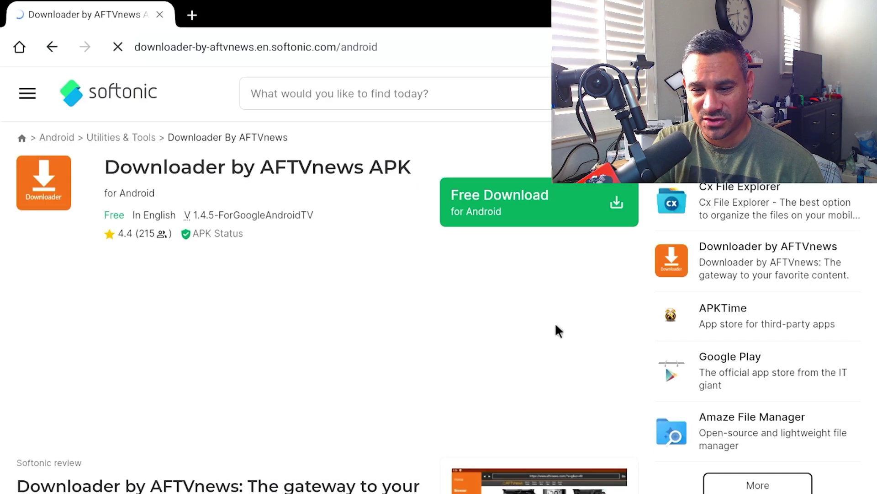
{"action": "left_click", "coordinate": [493, 196]}
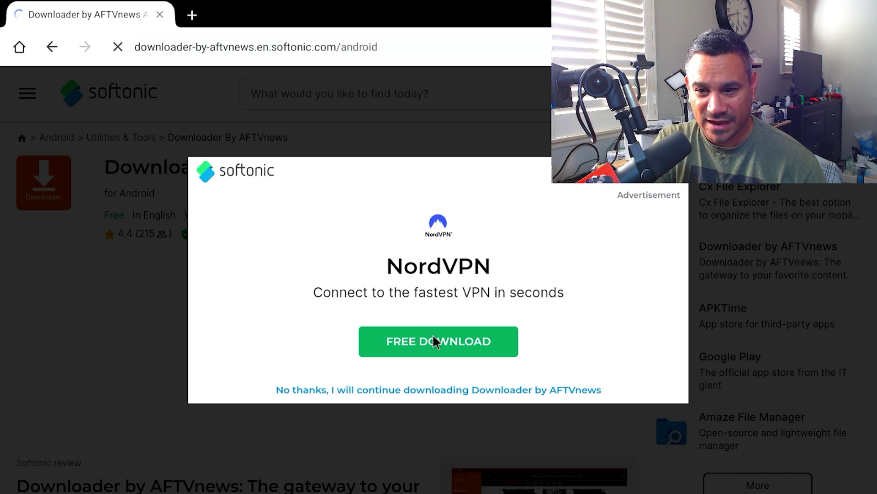
{"action": "left_click", "coordinate": [411, 391]}
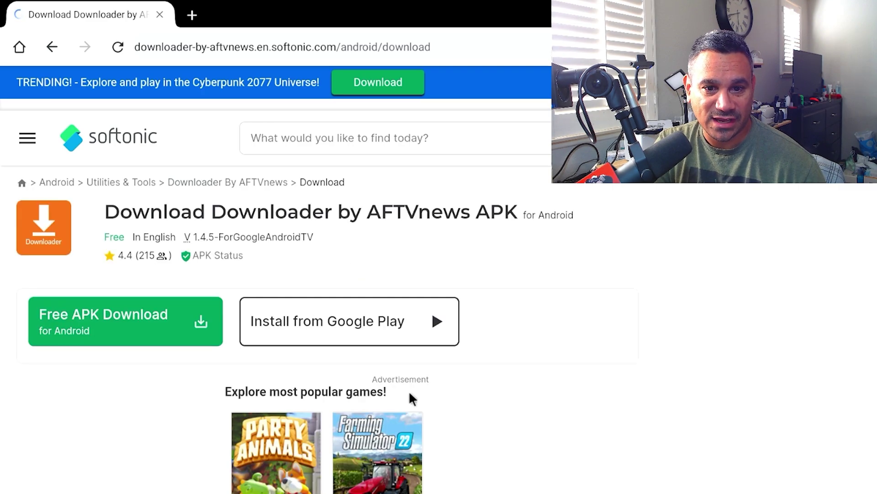
{"action": "left_click", "coordinate": [116, 329]}
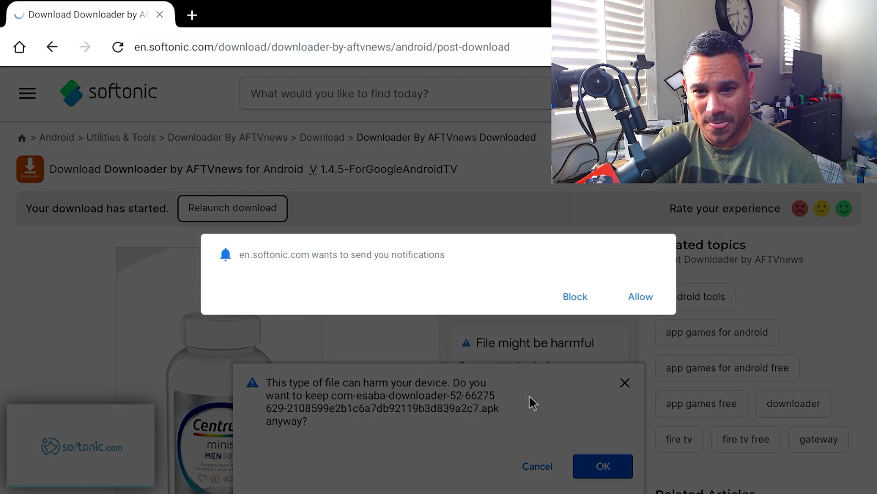
Step: Block site notifications, keep the flagged Downloader APK, and open it from the download bar
{"action": "left_click", "coordinate": [571, 298]}
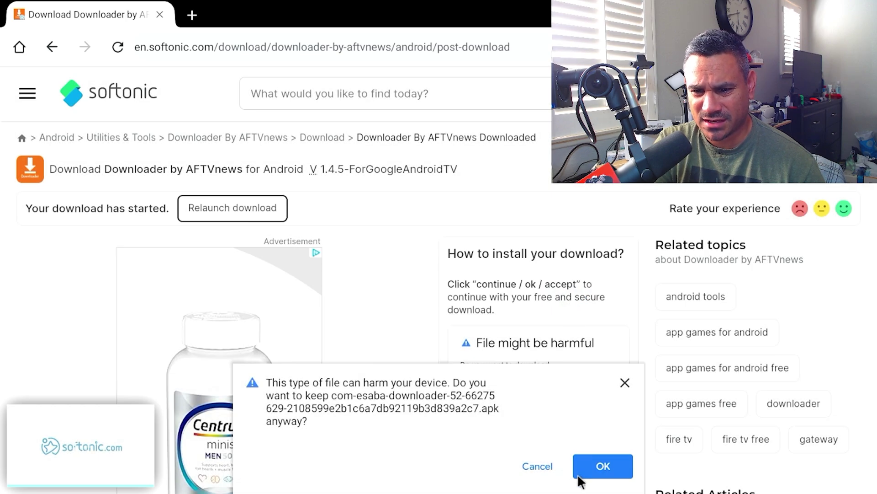
{"action": "left_click", "coordinate": [606, 470]}
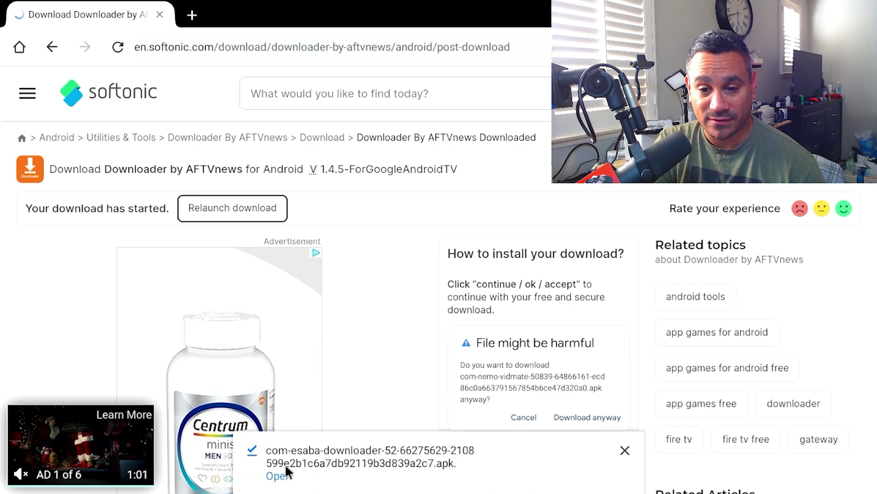
{"action": "left_click", "coordinate": [277, 477]}
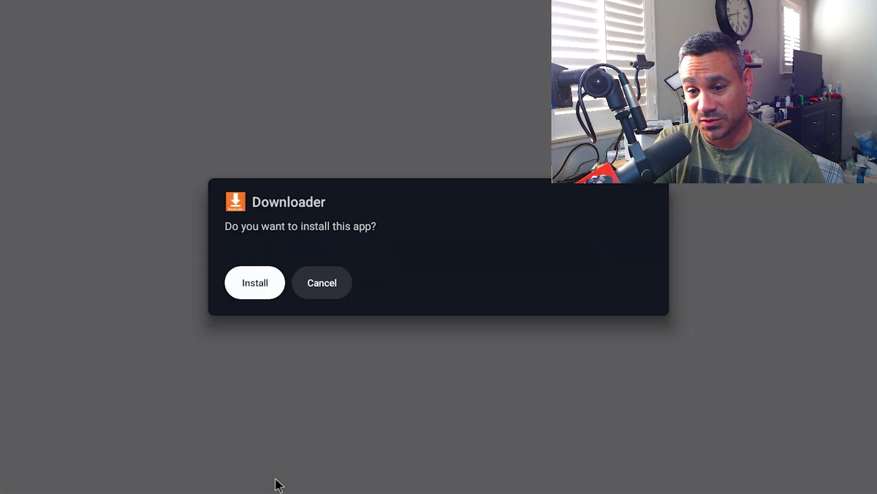
Step: Install Downloader in the package installer and open it once installed
{"action": "key", "text": "Return"}
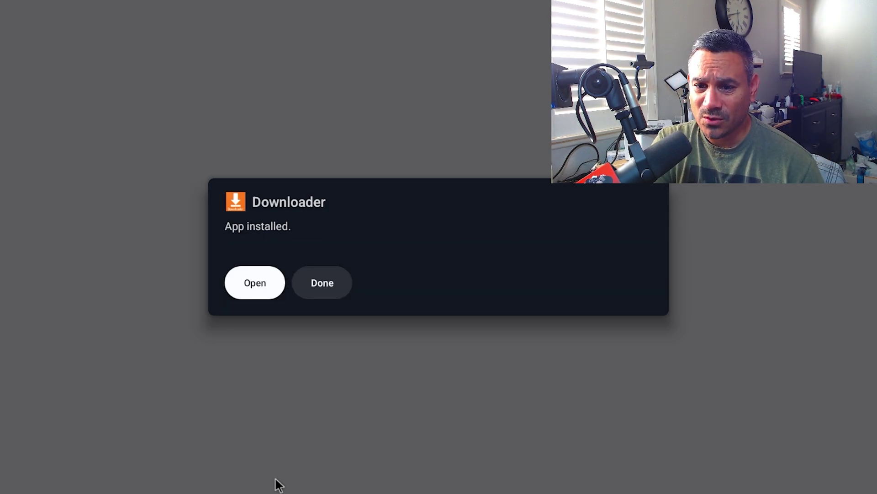
{"action": "key", "text": "Right"}
{"action": "key", "text": "Left"}
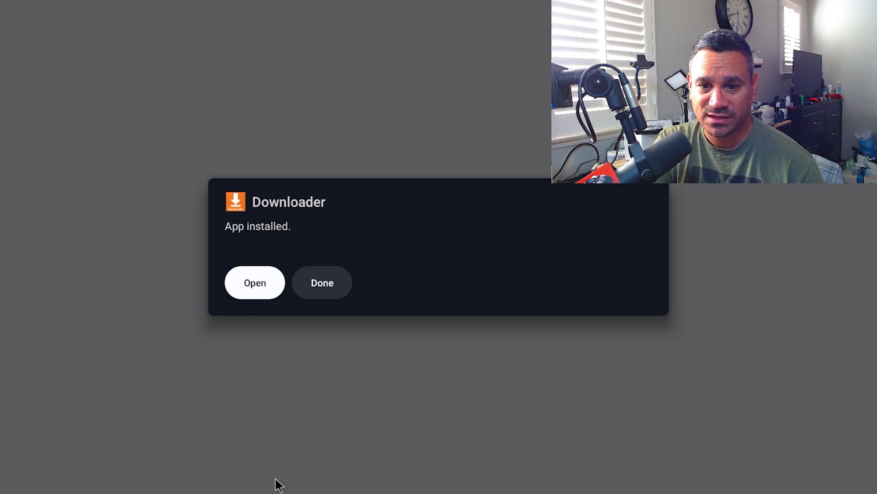
{"action": "key", "text": "Return"}
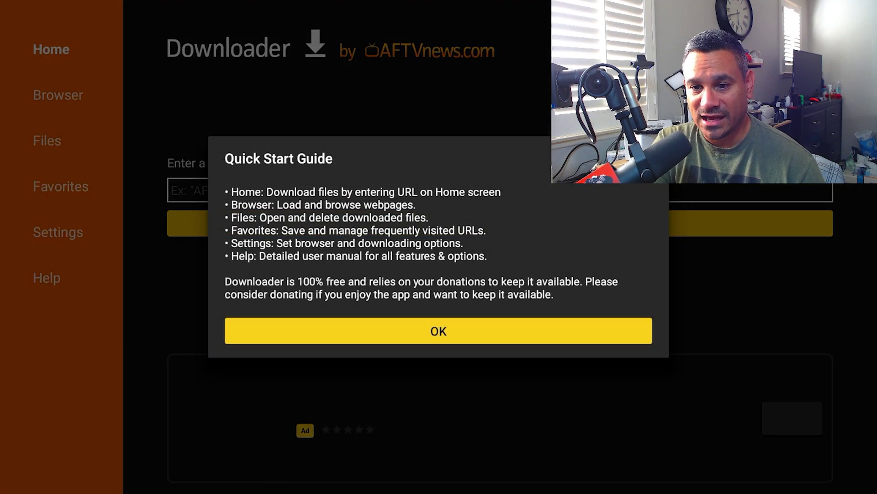
Step: Close Downloader's Quick Start Guide with OK and back out to the launcher
{"action": "key", "text": "Return"}
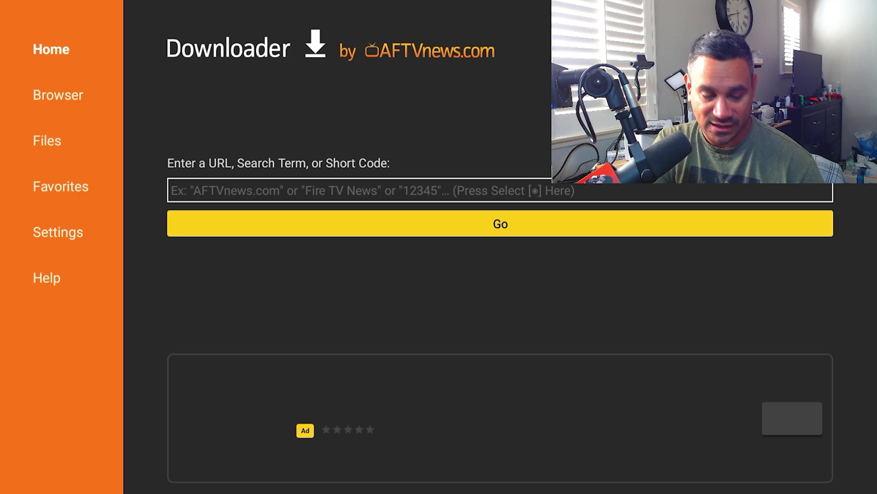
{"action": "key", "text": "Escape"}
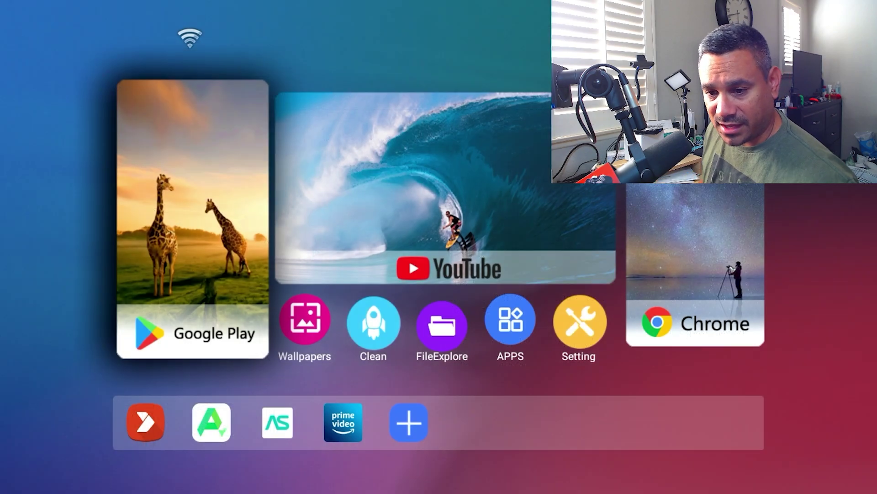
Step: Open Settings > Apps > Security & Restrictions > Unknown sources
{"action": "key", "text": "Right"}
{"action": "key", "text": "Right"}
{"action": "key", "text": "Left"}
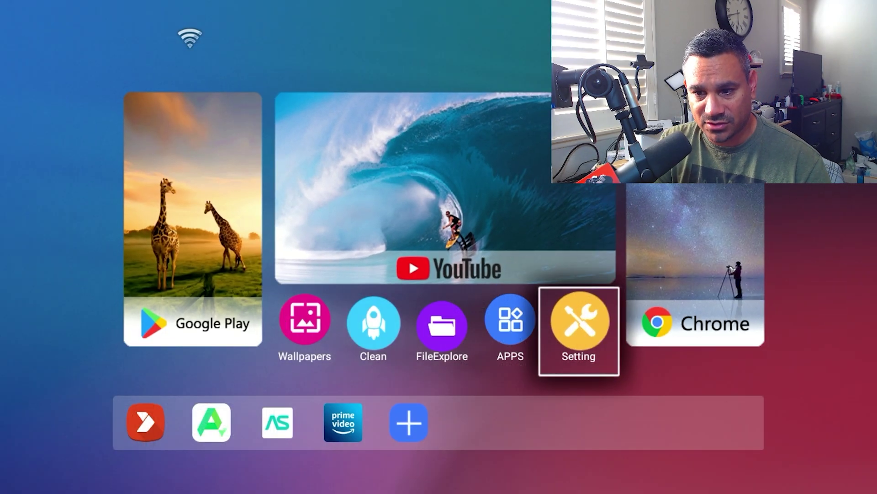
{"action": "key", "text": "Return"}
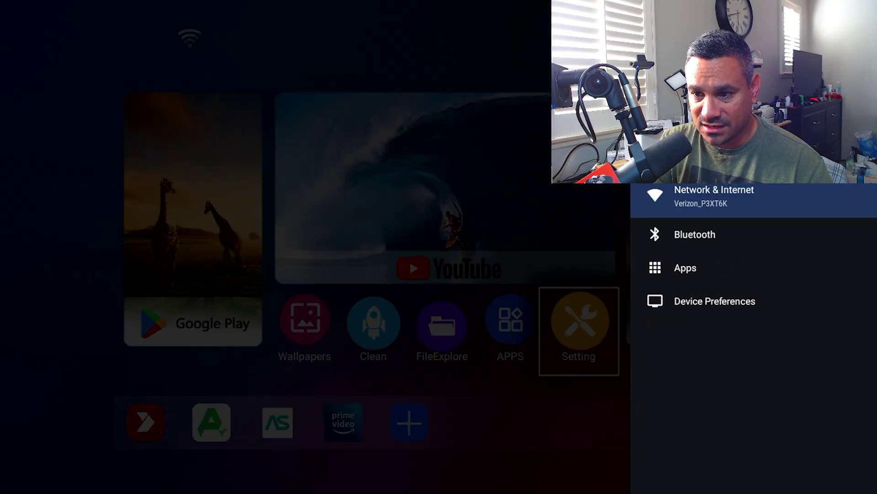
{"action": "key", "text": "Down"}
{"action": "key", "text": "Down"}
{"action": "key", "text": "Return"}
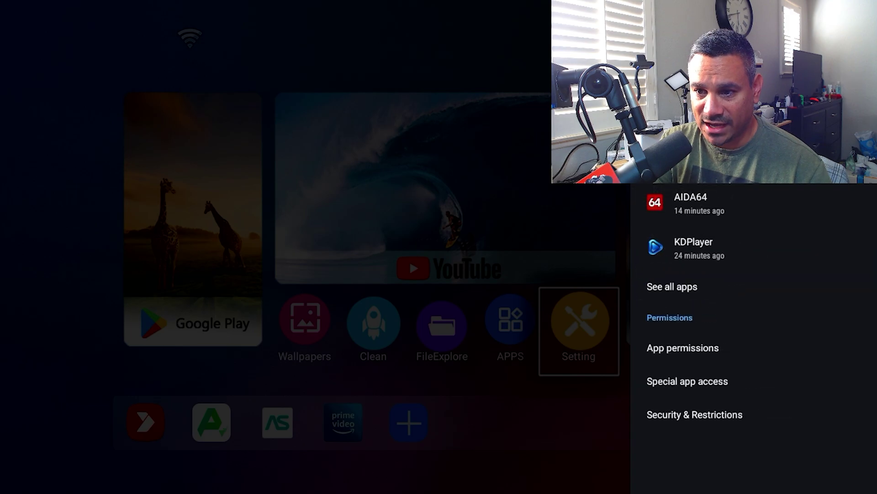
{"action": "key", "text": "Down"}
{"action": "key", "text": "Down"}
{"action": "key", "text": "Down"}
{"action": "key", "text": "Down"}
{"action": "key", "text": "Down"}
{"action": "key", "text": "Down"}
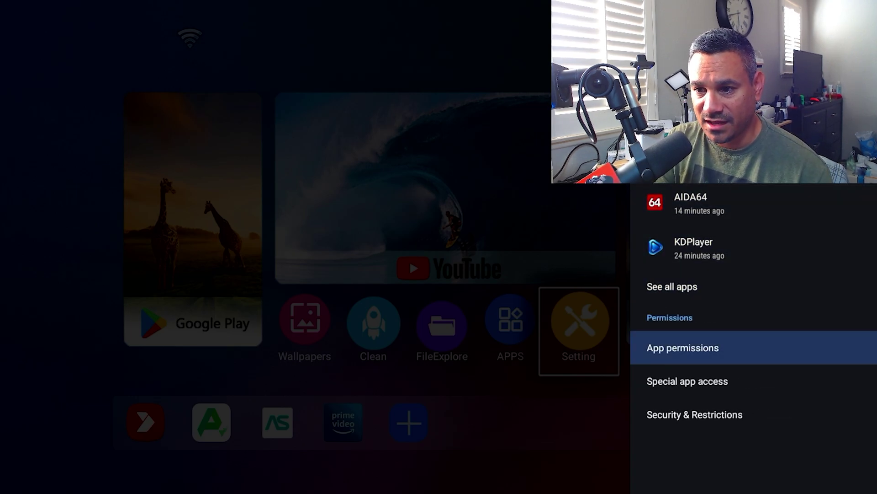
{"action": "key", "text": "Return"}
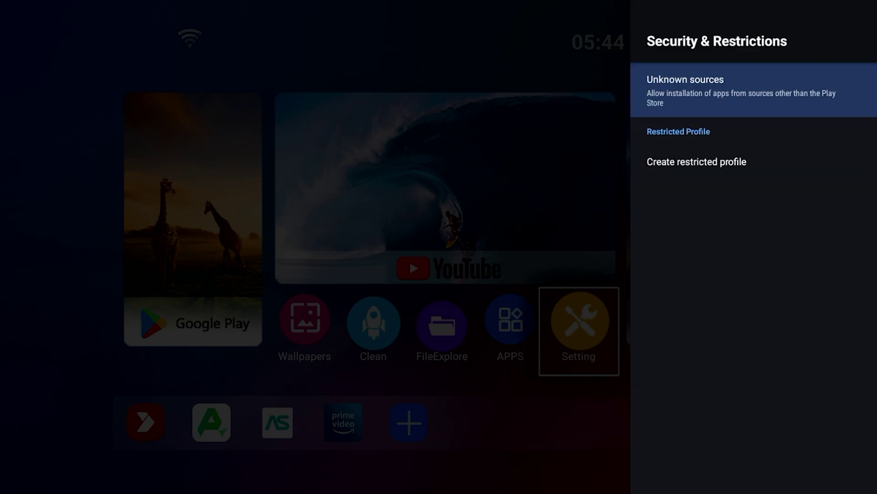
{"action": "key", "text": "Return"}
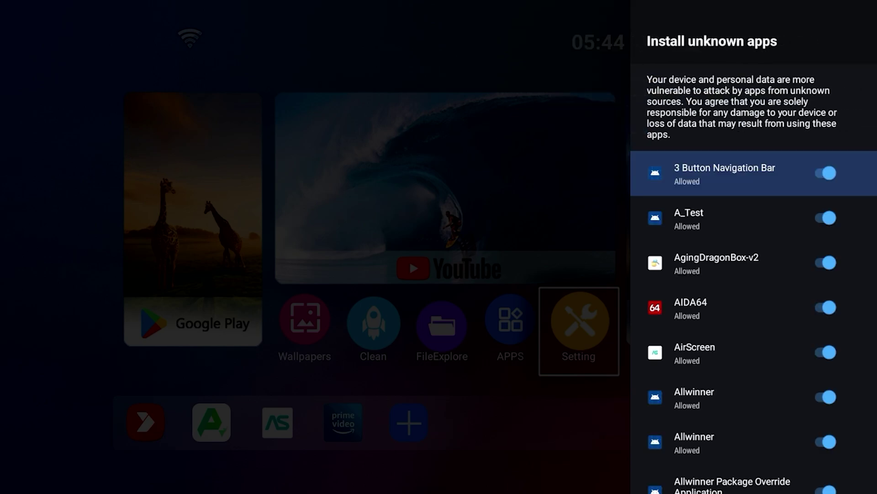
Step: Find Downloader in the Unknown sources list and confirm it shows Allowed
{"action": "key", "text": "Down"}
{"action": "key", "text": "Down"}
{"action": "key", "text": "Down"}
{"action": "key", "text": "Down"}
{"action": "key", "text": "Down"}
{"action": "key", "text": "Down"}
{"action": "key", "text": "Down"}
{"action": "key", "text": "Down"}
{"action": "key", "text": "Down"}
{"action": "key", "text": "Down"}
{"action": "key", "text": "Down"}
{"action": "key", "text": "Down"}
{"action": "key", "text": "Down"}
{"action": "key", "text": "Down"}
{"action": "key", "text": "Down"}
{"action": "key", "text": "Down"}
{"action": "key", "text": "Down"}
{"action": "key", "text": "Down"}
{"action": "key", "text": "Down"}
{"action": "key", "text": "Down"}
{"action": "key", "text": "Down"}
{"action": "key", "text": "Down"}
{"action": "key", "text": "Down"}
{"action": "key", "text": "Down"}
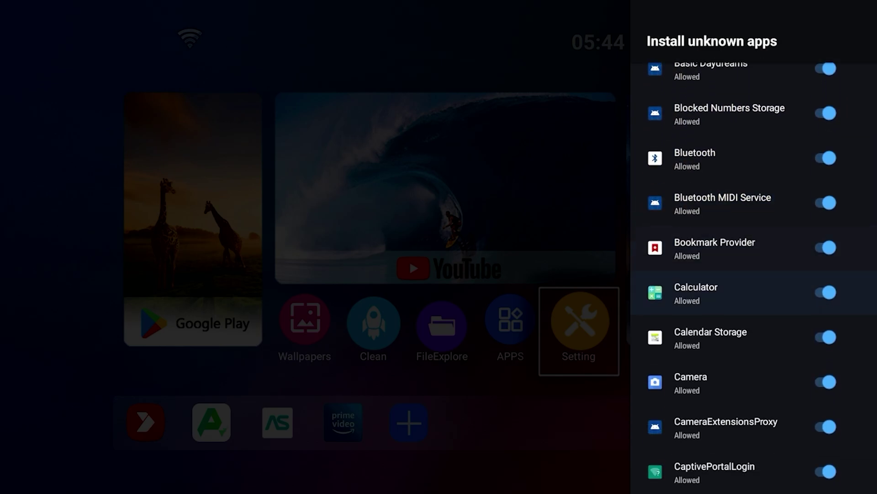
{"action": "key", "text": "Down"}
{"action": "key", "text": "Down"}
{"action": "key", "text": "Down"}
{"action": "key", "text": "Down"}
{"action": "key", "text": "Down"}
{"action": "key", "text": "Down"}
{"action": "key", "text": "Down"}
{"action": "key", "text": "Down"}
{"action": "key", "text": "Down"}
{"action": "key", "text": "Down"}
{"action": "key", "text": "Down"}
{"action": "key", "text": "Down"}
{"action": "key", "text": "Down"}
{"action": "key", "text": "Down"}
{"action": "key", "text": "Down"}
{"action": "key", "text": "Down"}
{"action": "key", "text": "Down"}
{"action": "key", "text": "Down"}
{"action": "key", "text": "Down"}
{"action": "key", "text": "Down"}
{"action": "key", "text": "Up"}
{"action": "key", "text": "Up"}
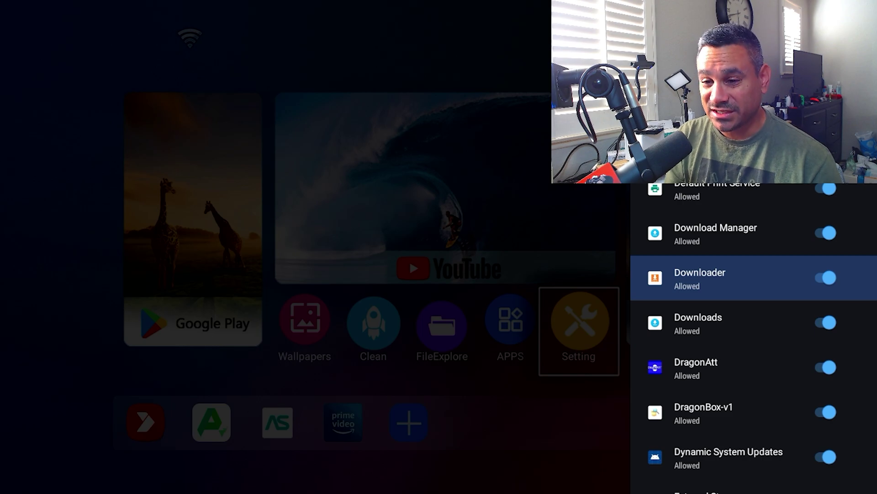
Step: Return to the home screen, open the APPS grid, and focus Downloader
{"action": "key", "text": "Escape"}
{"action": "key", "text": "Escape"}
{"action": "key", "text": "Escape"}
{"action": "key", "text": "Escape"}
{"action": "key", "text": "Left"}
{"action": "key", "text": "Return"}
{"action": "key", "text": "Down"}
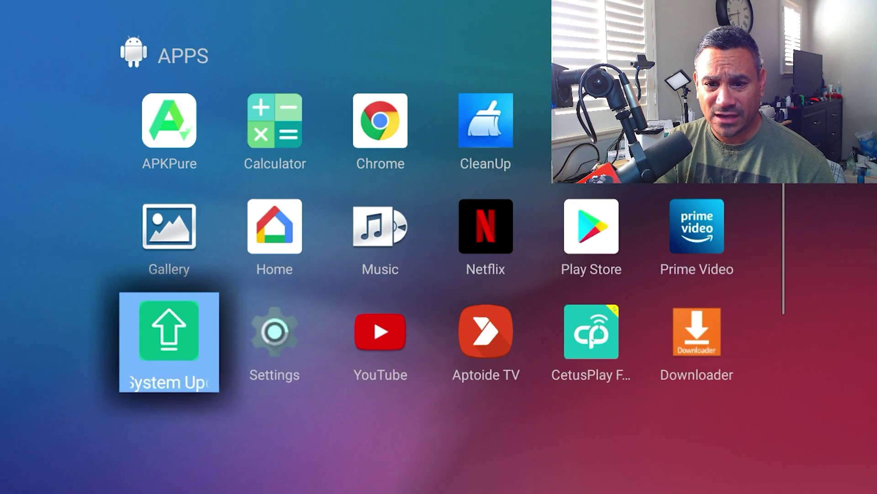